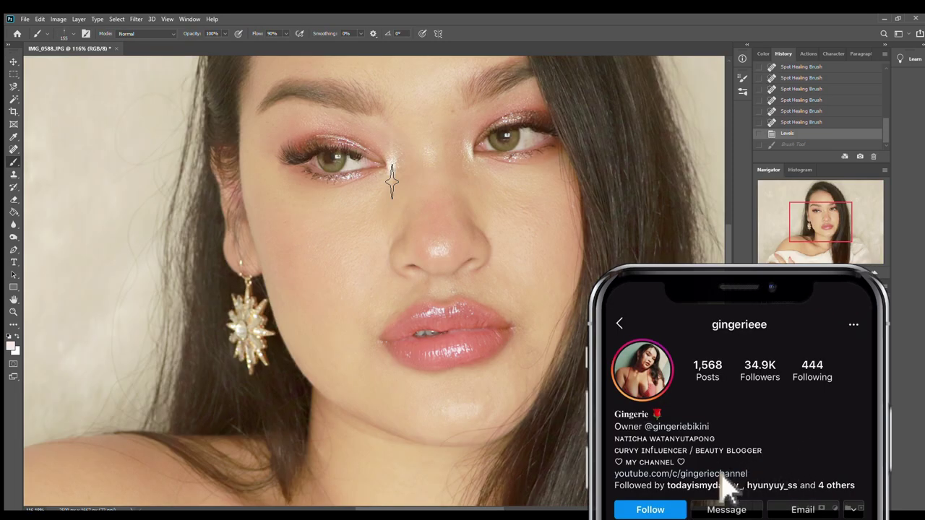
- Paint vertical white sparkle streaks at the inner eye corner near the nose bridge and over the eye
left_click_drag(391, 145, 391, 193)
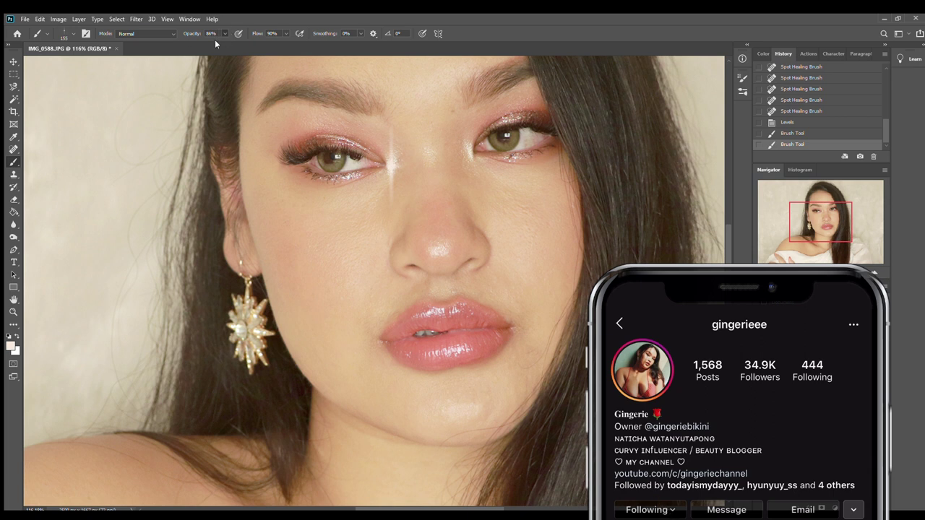
left_click(788, 134)
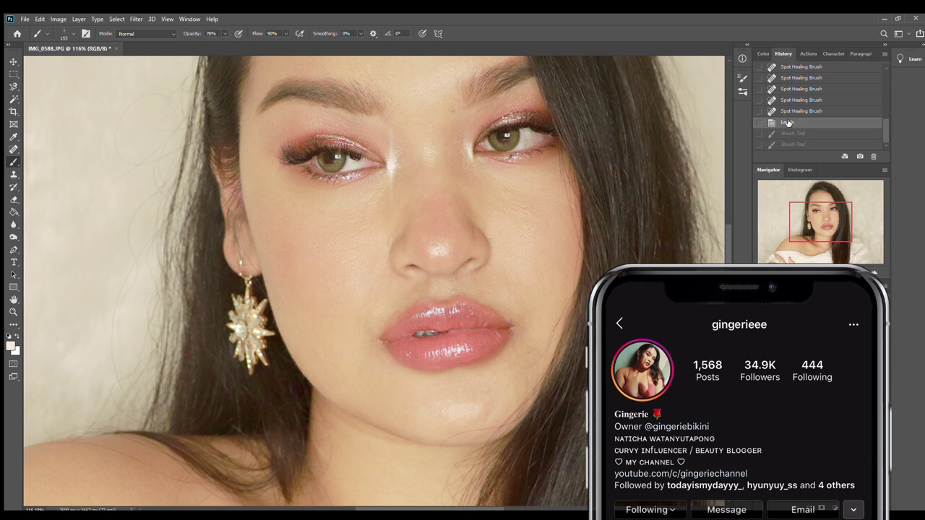
left_click(793, 133)
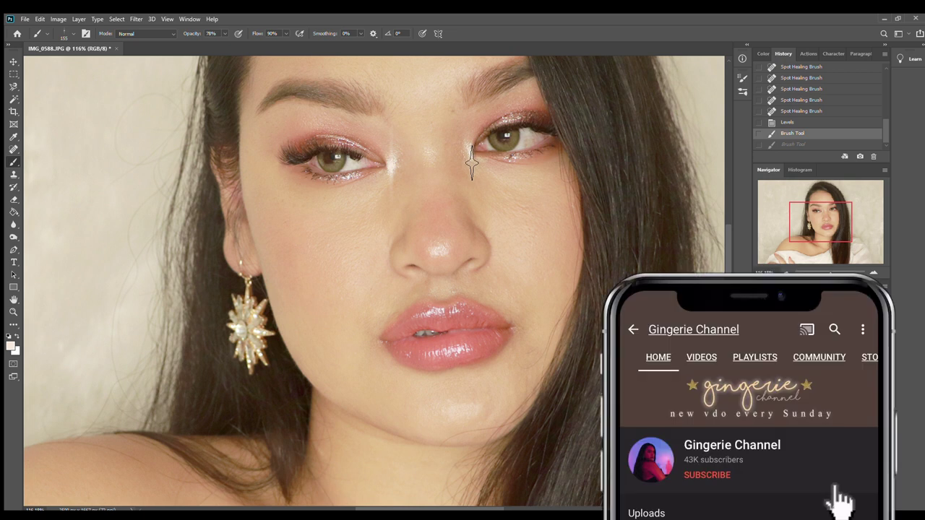
key("ctrl+shift+z")
left_click_drag(451, 166, 438, 134)
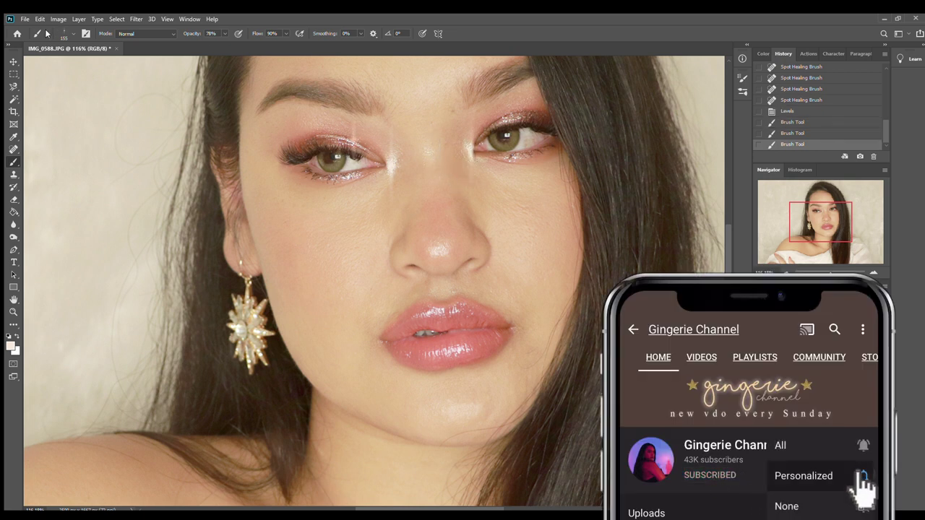
- Stamp smaller sparkle dabs across both eyelids, resizing the brush with [ and ]
key("bracketleft")
key("bracketleft")
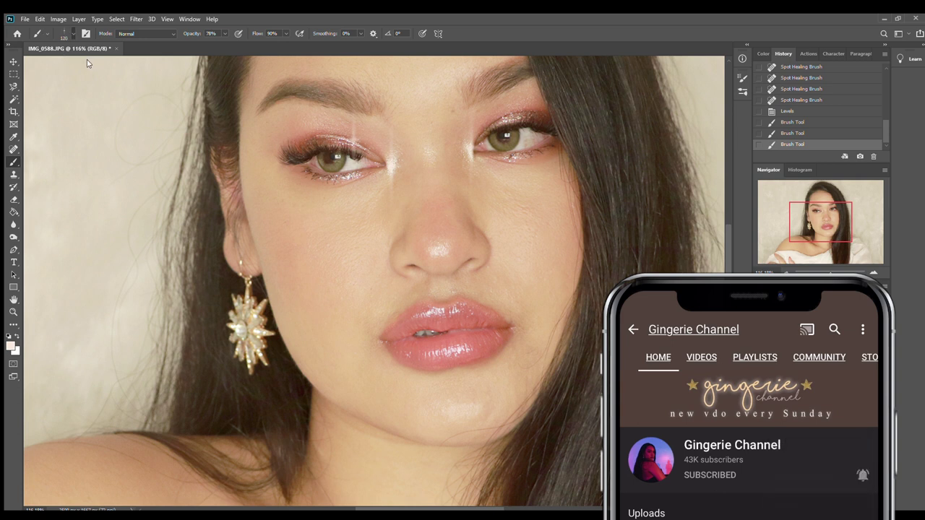
left_click(339, 141)
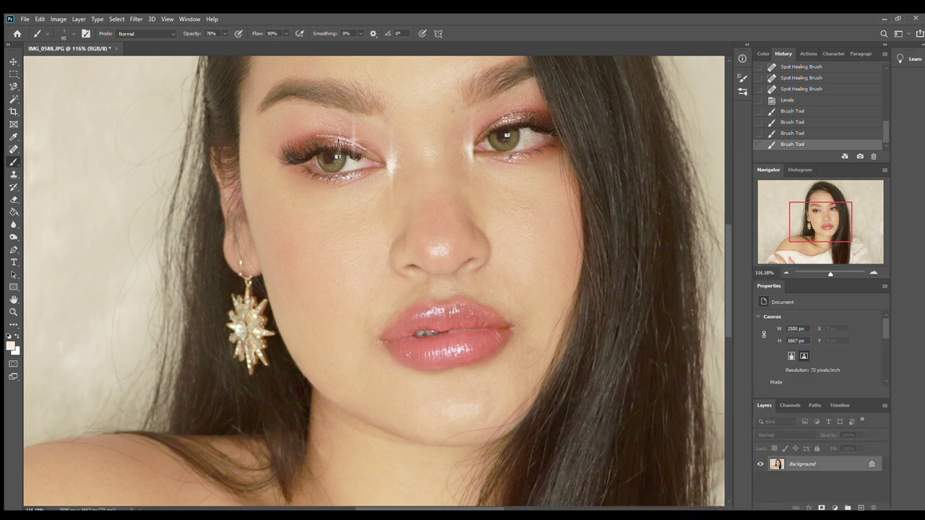
left_click(521, 122)
left_click(509, 124)
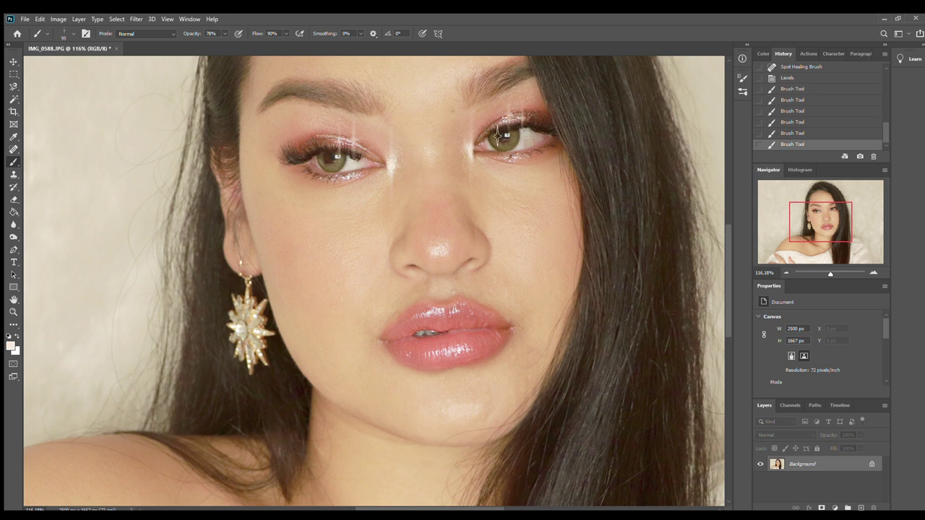
key("bracketright")
left_click(499, 117)
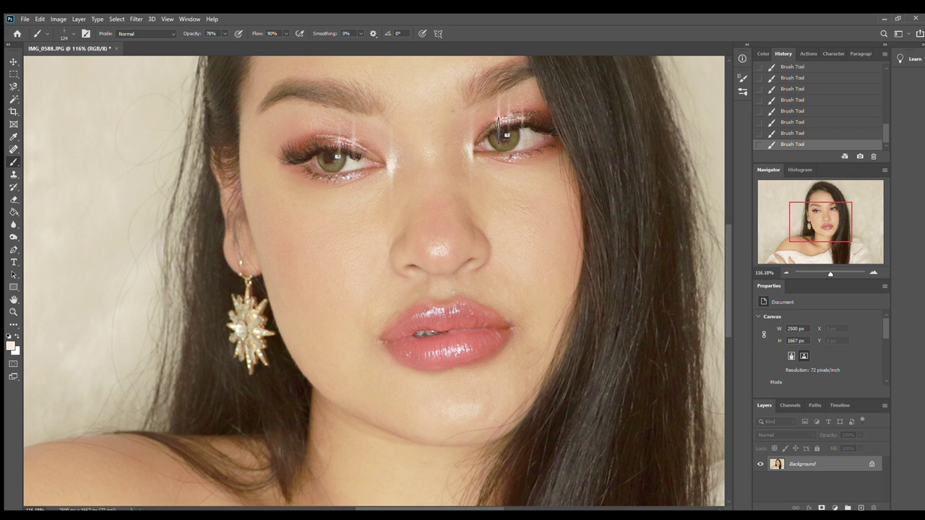
left_click_drag(831, 272, 825, 273)
- Draw and enlarge a first crop box with the Crop tool, then cancel it
key("c")
left_click_drag(368, 255, 539, 434)
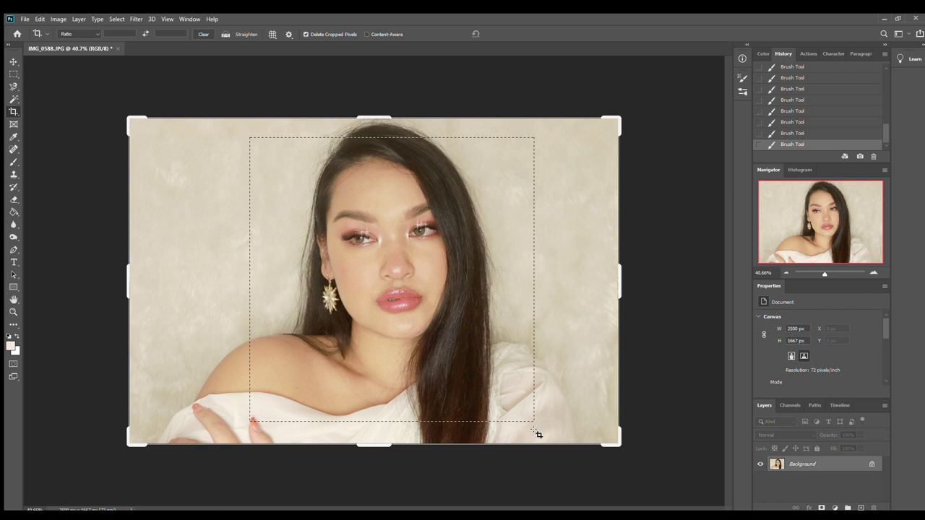
left_click(213, 141)
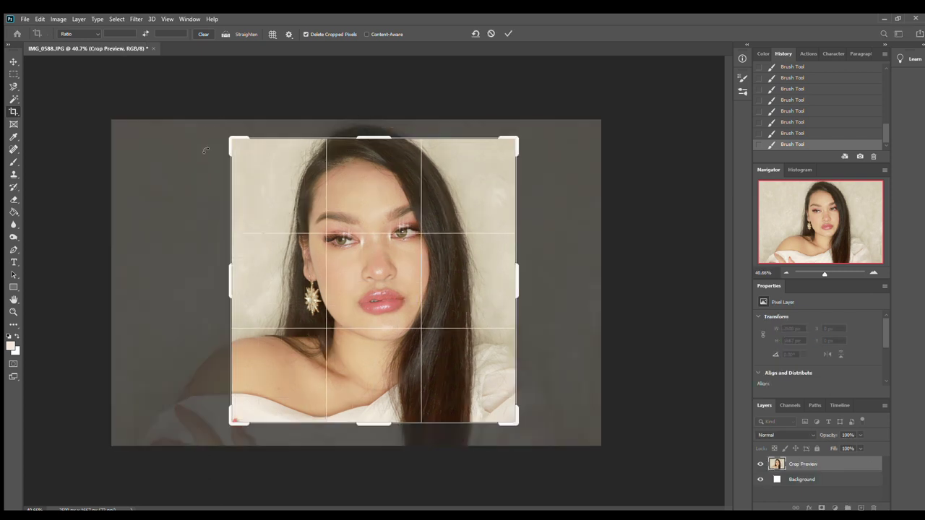
left_click_drag(230, 145, 148, 103)
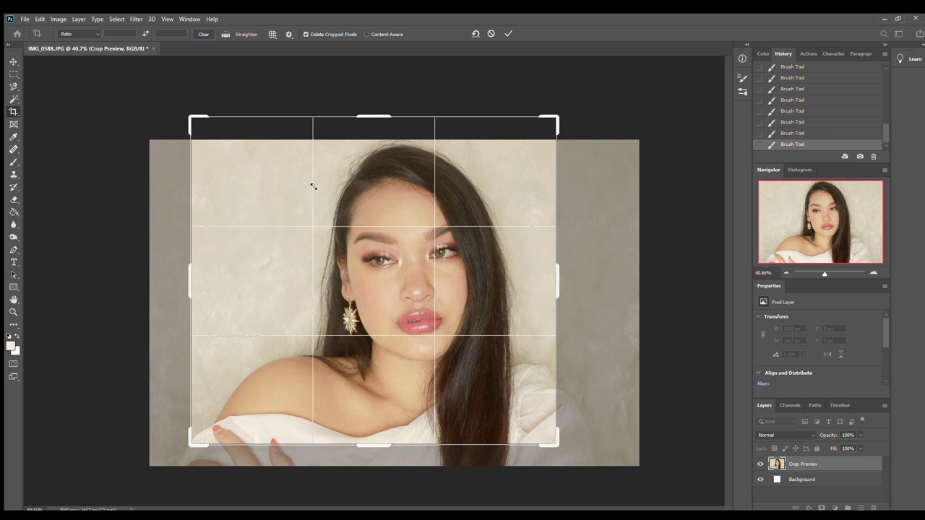
left_click(490, 34)
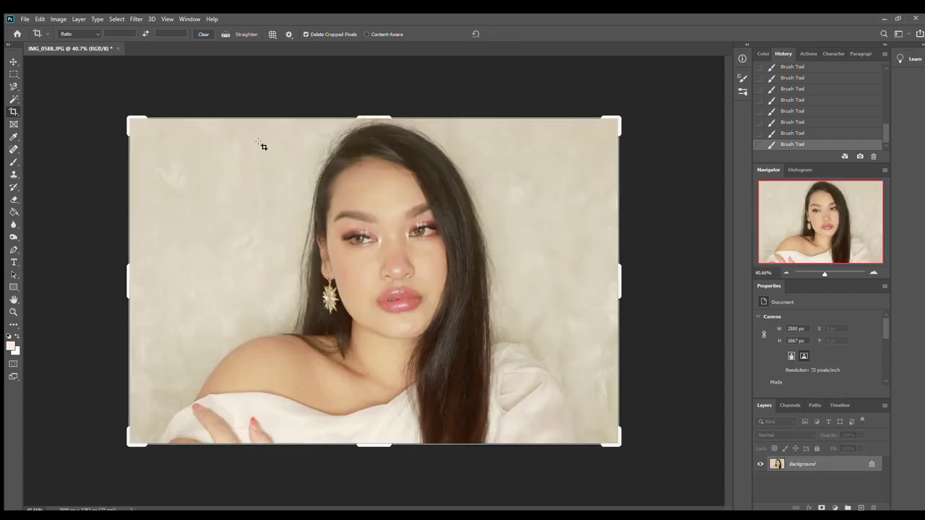
- Commit a square 1599 × 1599 px crop framing the face and shoulders
left_click_drag(238, 126, 510, 483)
left_click_drag(512, 485, 551, 439)
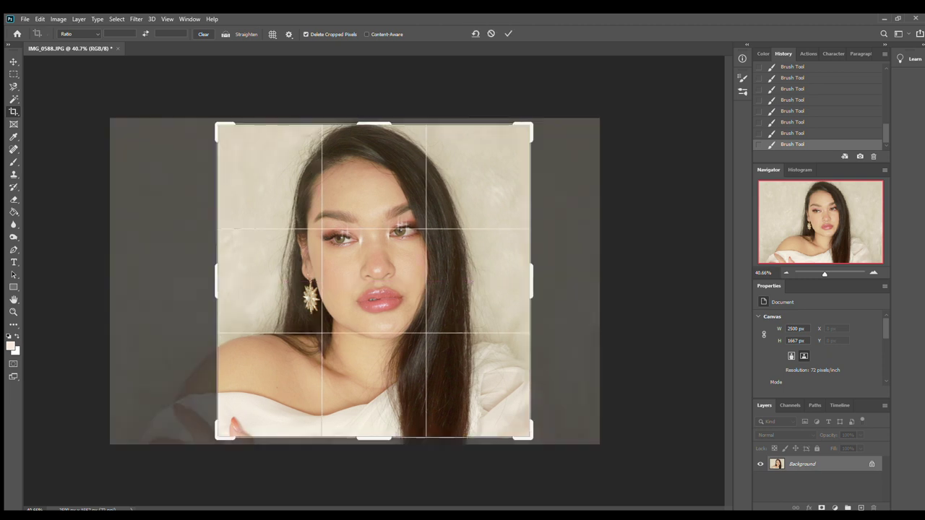
key("Return")
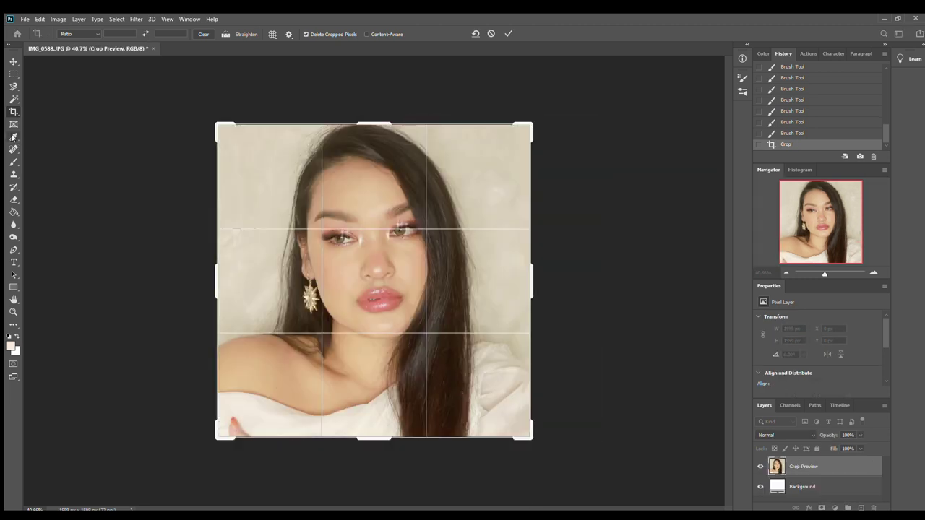
key("Return")
left_click(10, 157)
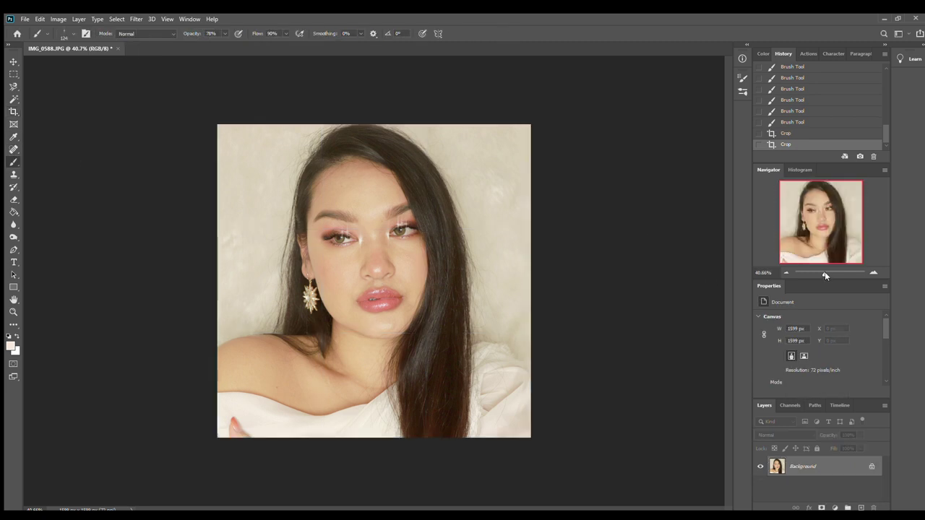
left_click_drag(825, 272, 829, 271)
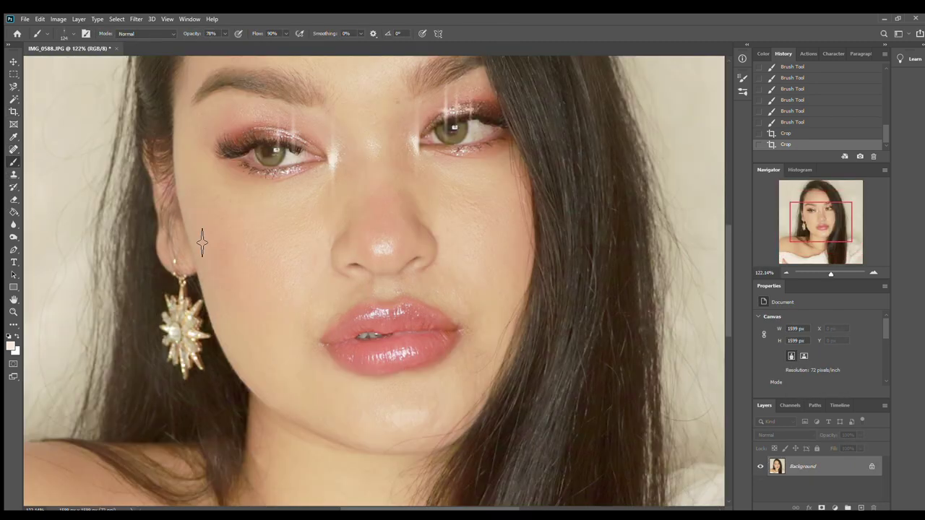
- Stamp a sparkle highlight on the tip of the nose
left_click(384, 258)
key("ctrl+z")
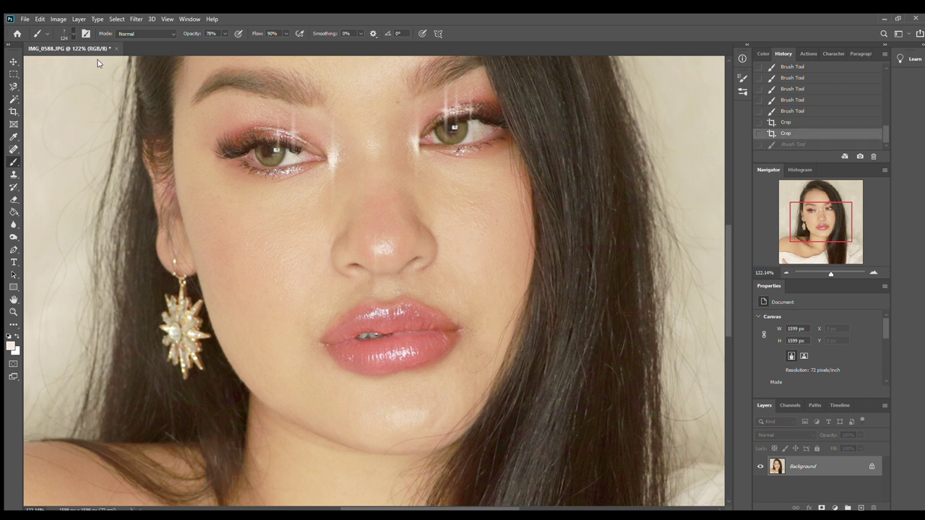
key("ctrl+shift+z")
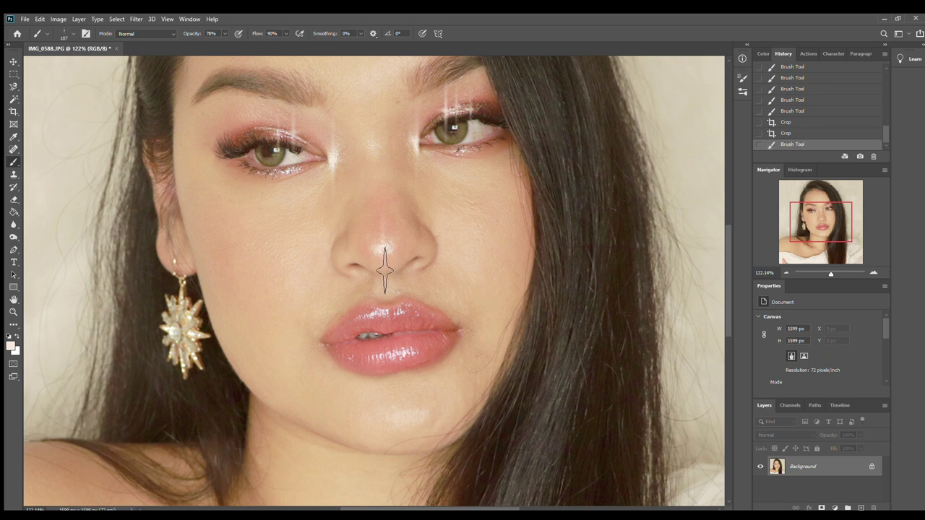
- Stamp sparkle streaks on the upper and lower lips, redoing stray ones
left_click(405, 374)
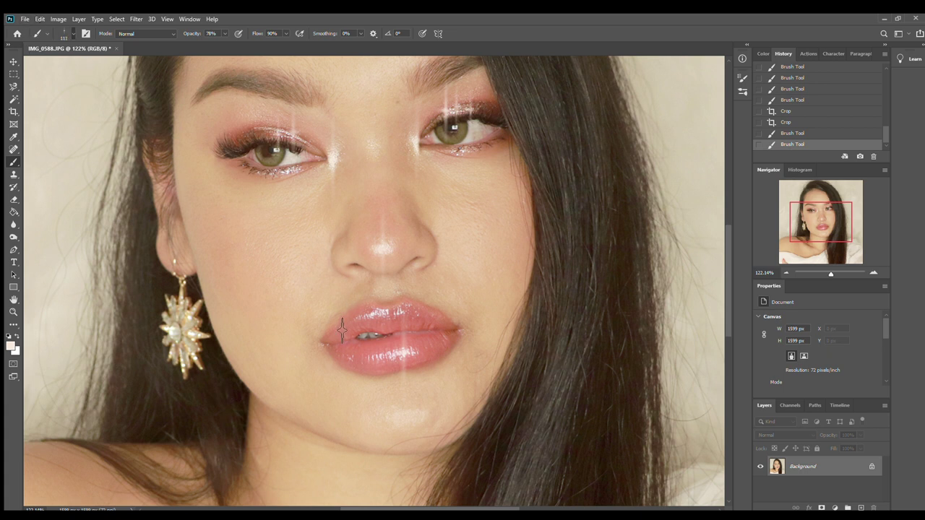
left_click(400, 323)
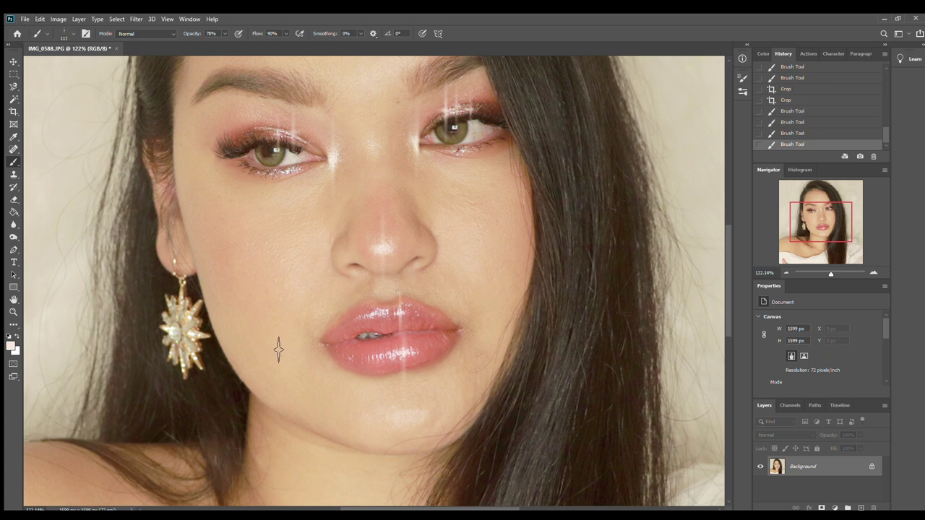
left_click(373, 321)
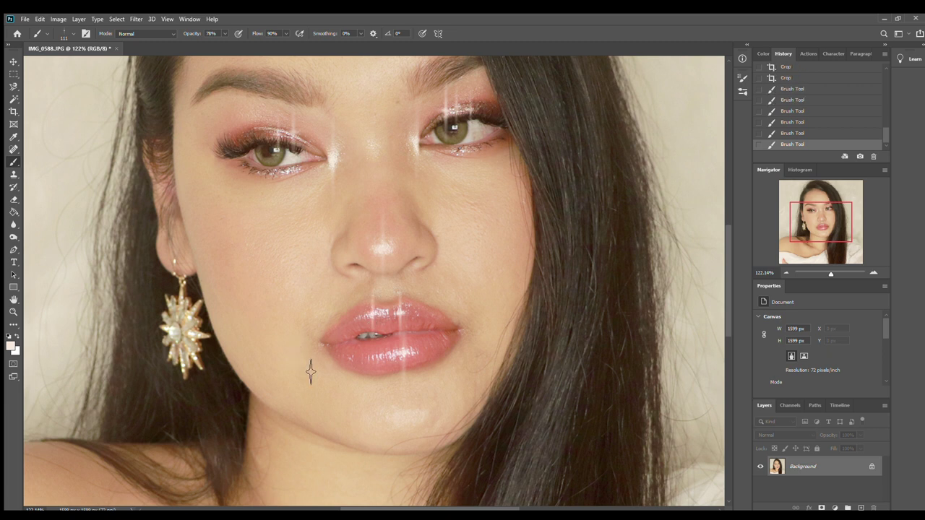
left_click(381, 363)
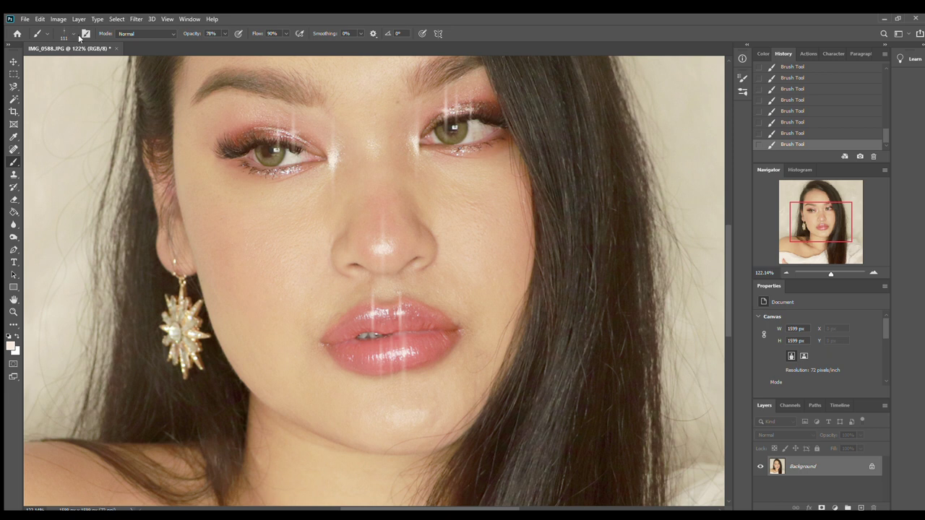
key("ctrl+z")
key("ctrl+z")
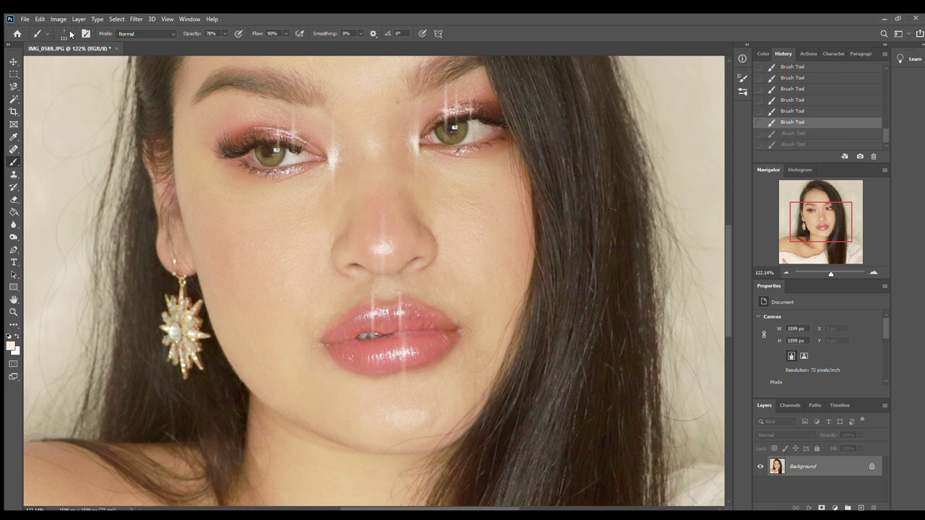
key("ctrl+z")
key("ctrl+z")
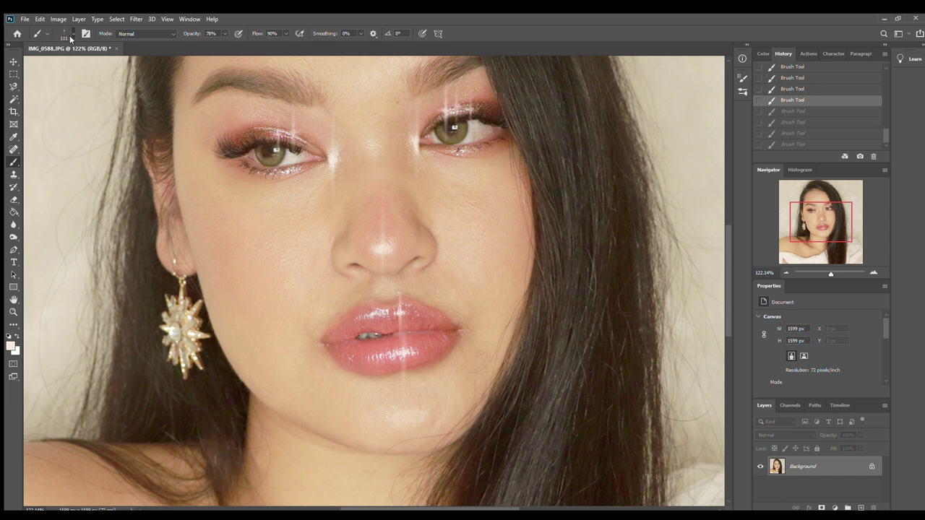
left_click(376, 316)
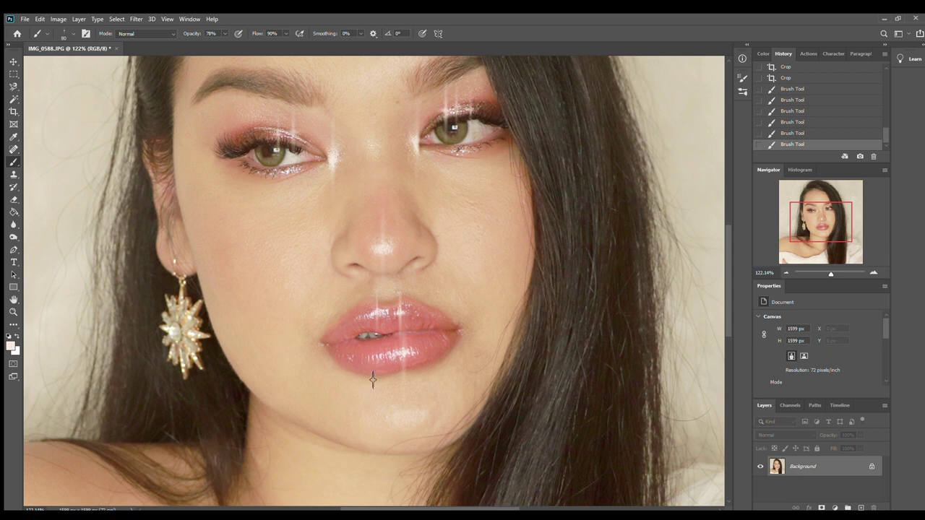
left_click(376, 365)
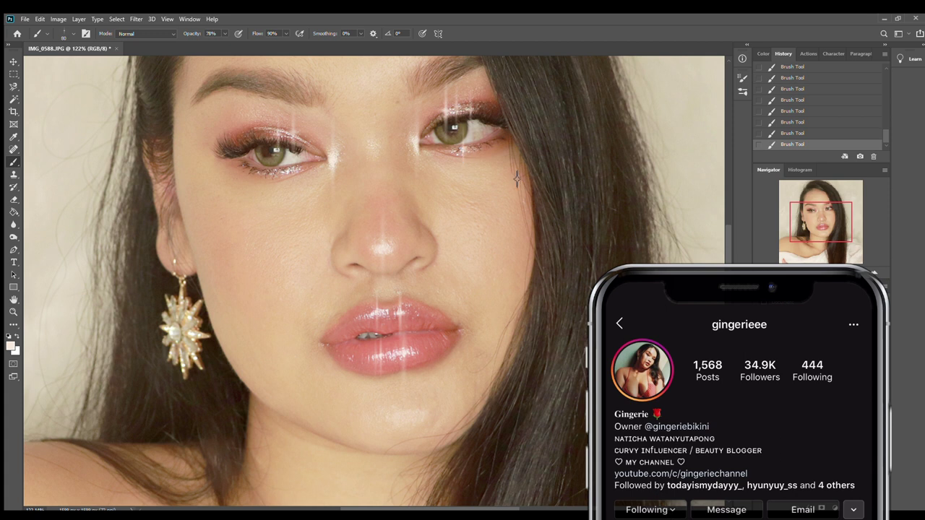
- Zoom in and stamp a sparkle on the earring hook
scroll(375, 271, "up", 5)
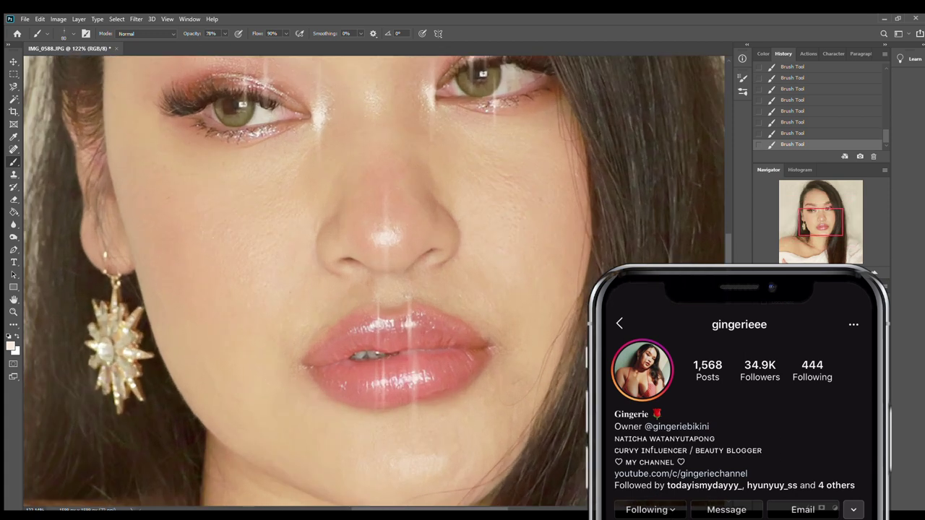
left_click_drag(813, 231, 813, 216)
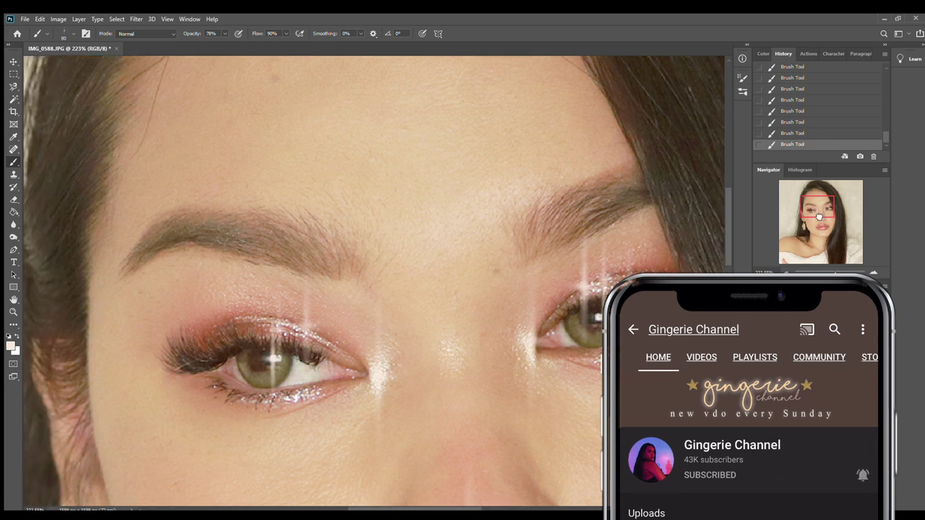
left_click_drag(822, 217, 817, 229)
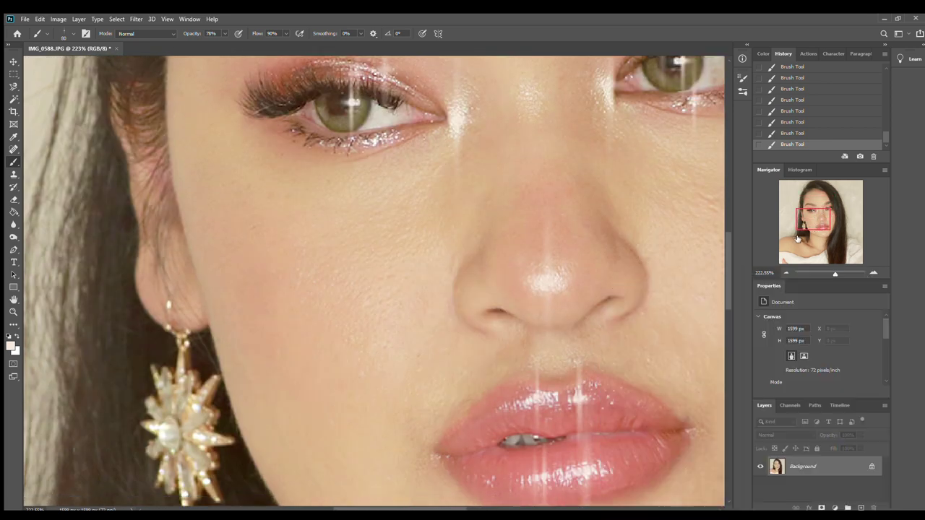
left_click(168, 303)
- Remove a stray stroke in History, repaint the earring sparkle and add a long streak below it
scroll(202, 387, "down", 2)
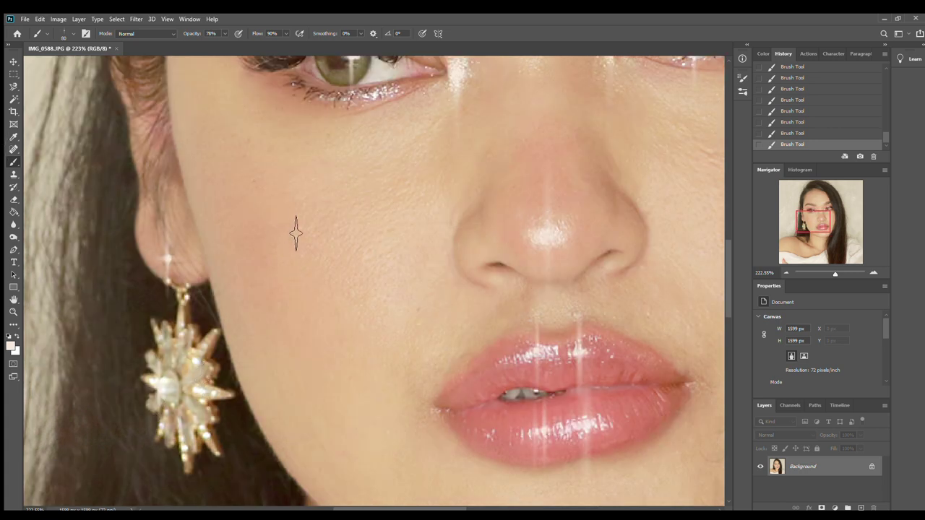
left_click(801, 123)
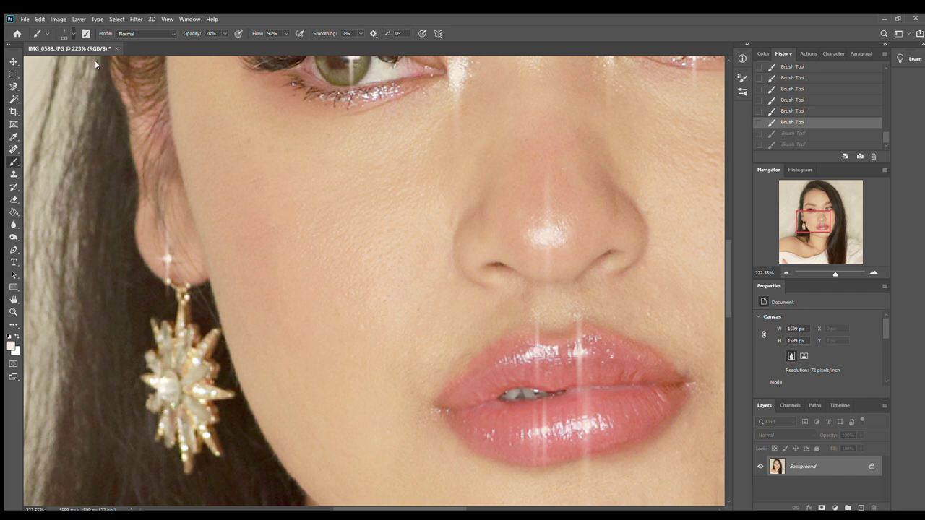
left_click(169, 420)
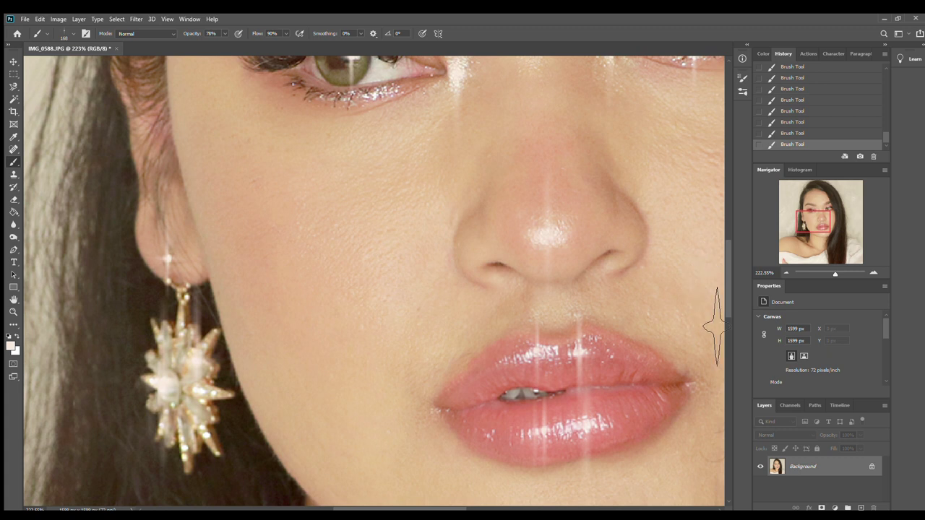
left_click_drag(821, 226, 824, 235)
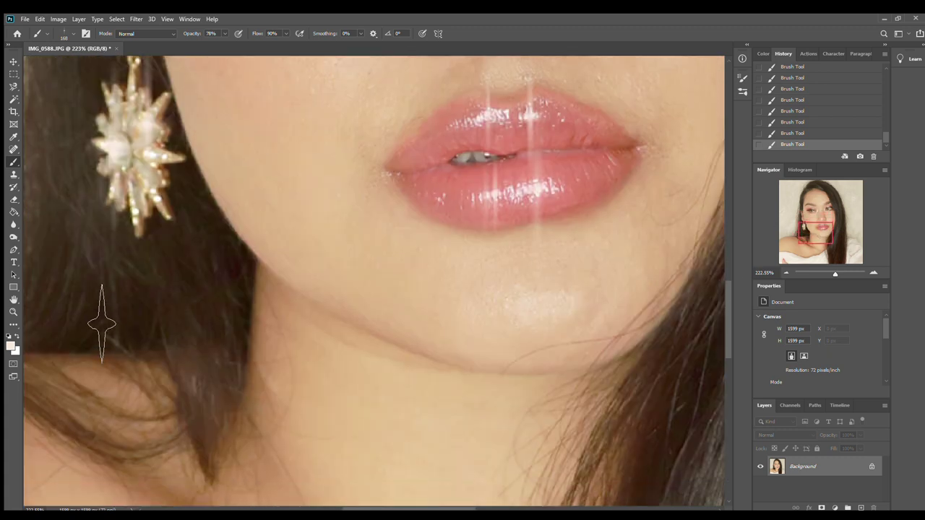
left_click(141, 262)
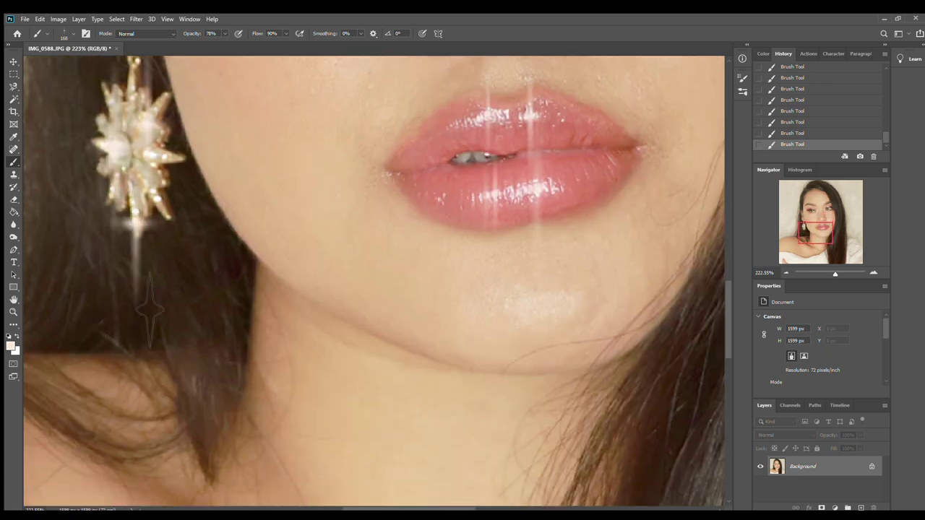
left_click_drag(819, 272, 824, 271)
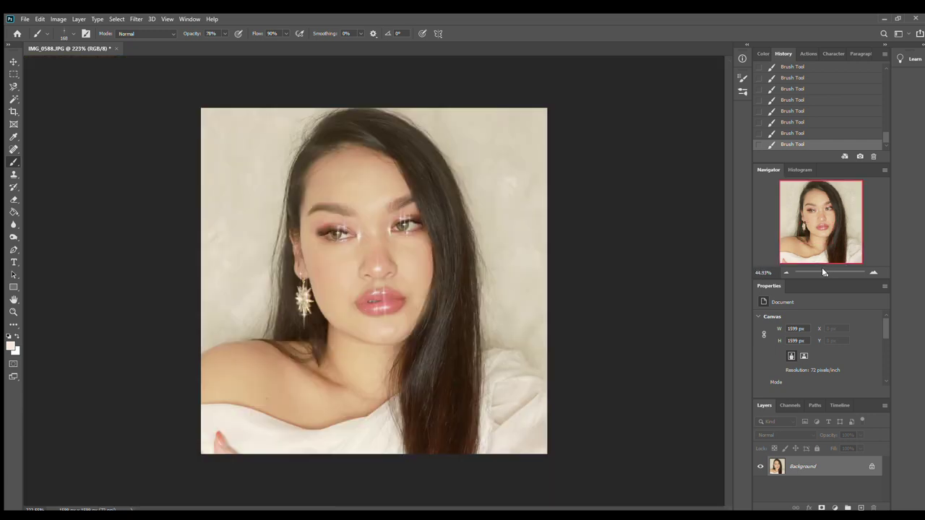
- Add a new empty layer above the photo, undoing an accidental group
left_click(847, 509)
key("ctrl+z")
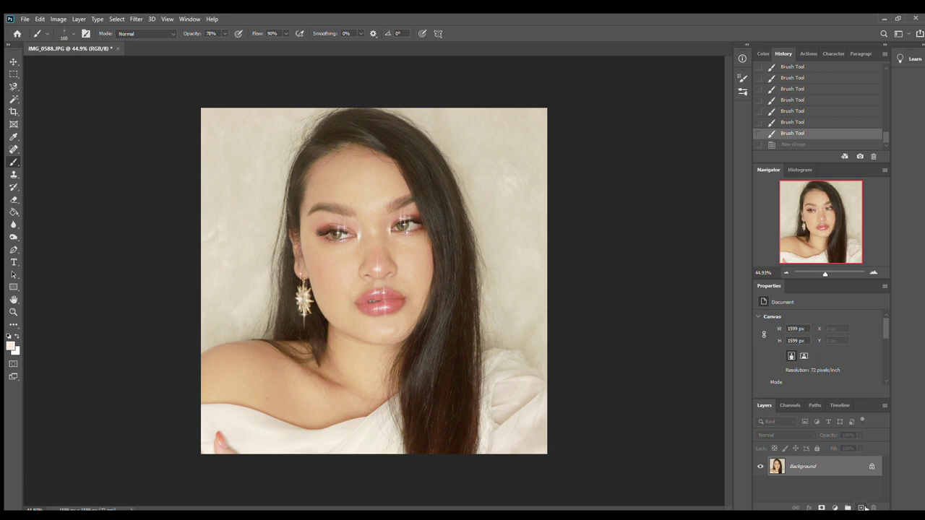
left_click(861, 508)
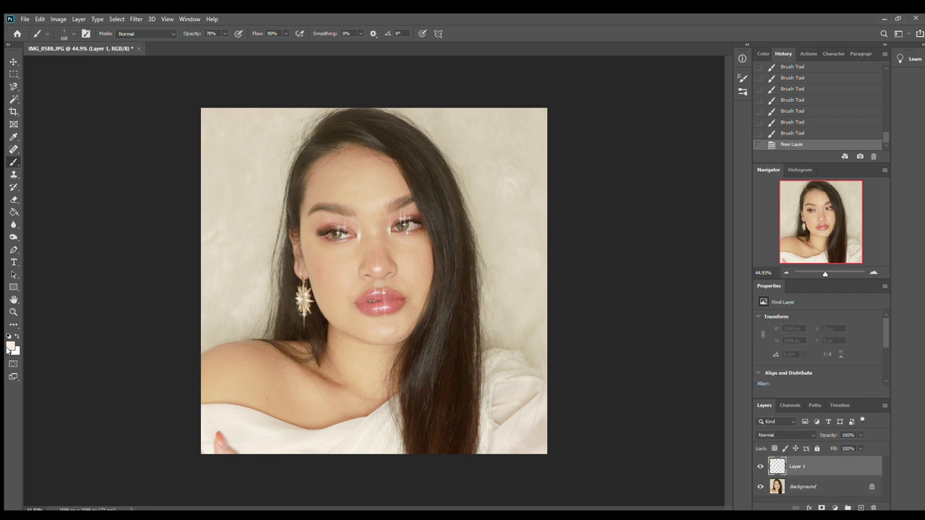
- Fill the new layer with a sampled peach skin tone and lower its opacity to 27%
left_click(422, 260, "alt")
left_click(9, 210)
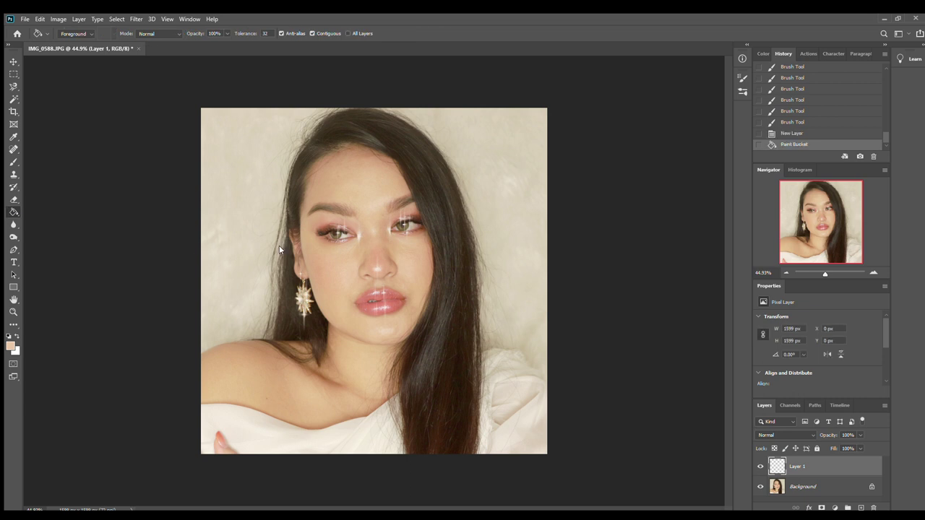
left_click(304, 254)
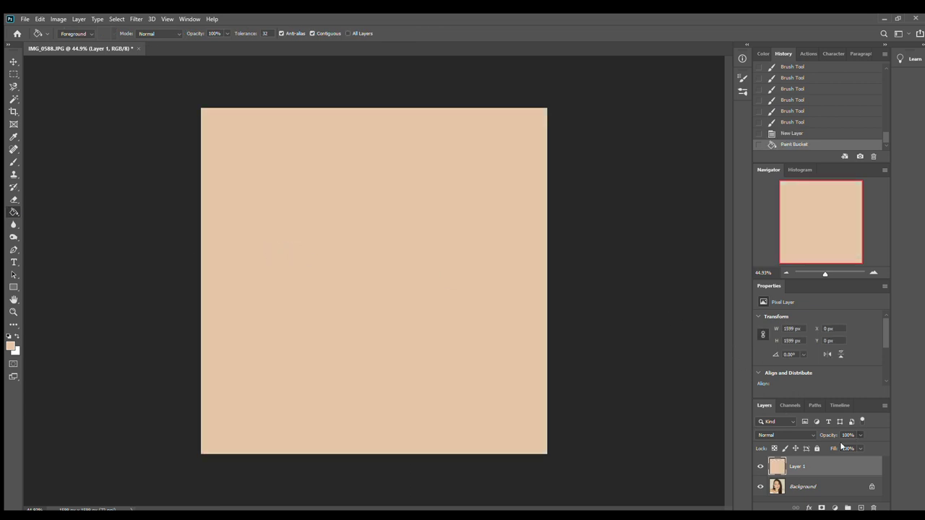
type("62")
key("Return")
left_click_drag(833, 447, 830, 447)
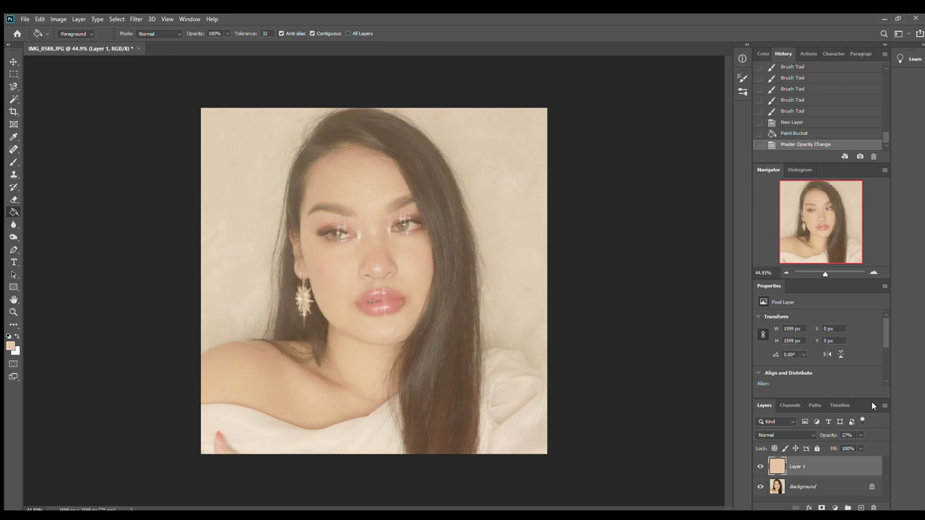
left_click_drag(823, 273, 827, 273)
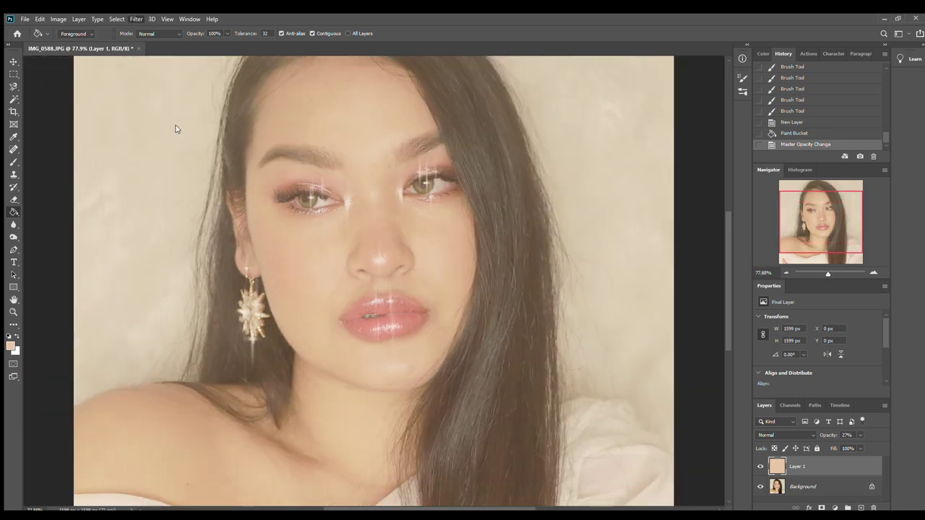
- Apply the Blur More filter and select the Background photo layer
key("ctrl+f")
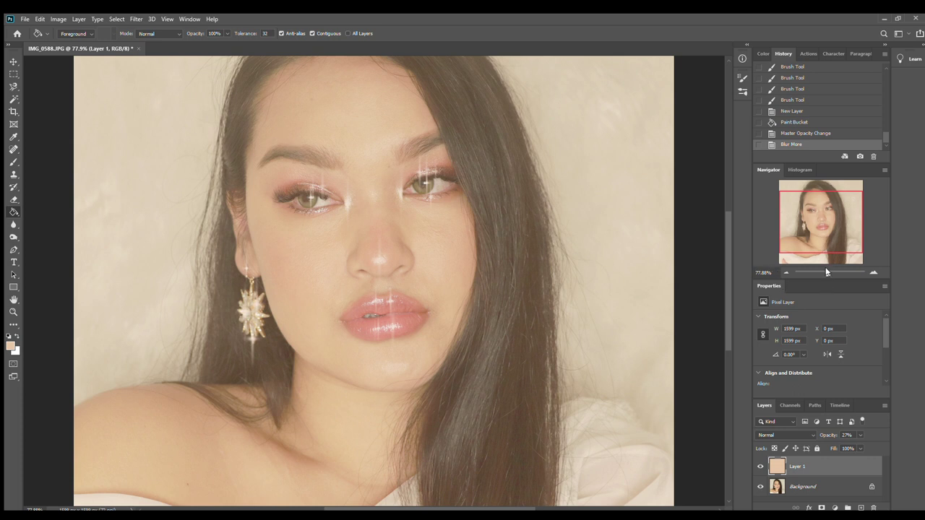
left_click(804, 483)
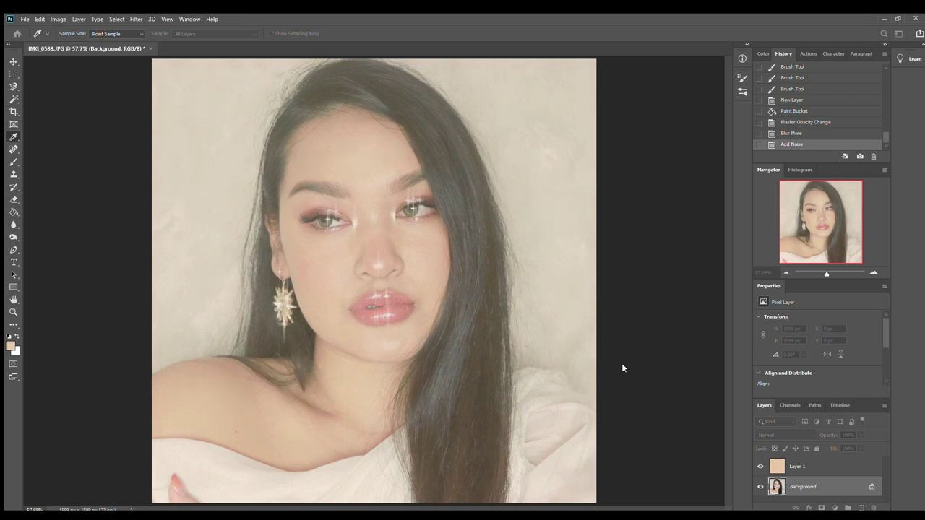
- Confirm Color Balance and Levels adjustments for a warmer, brighter, faded tone
key("g")
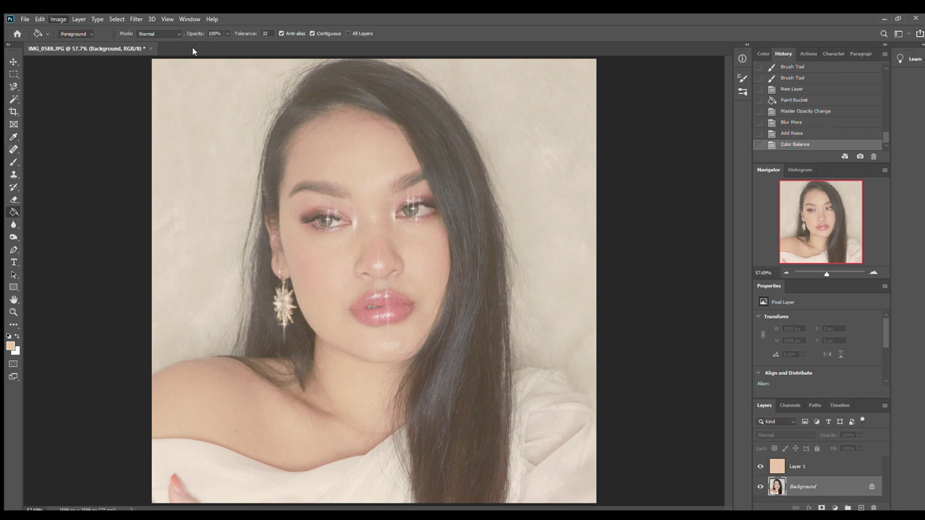
key("i")
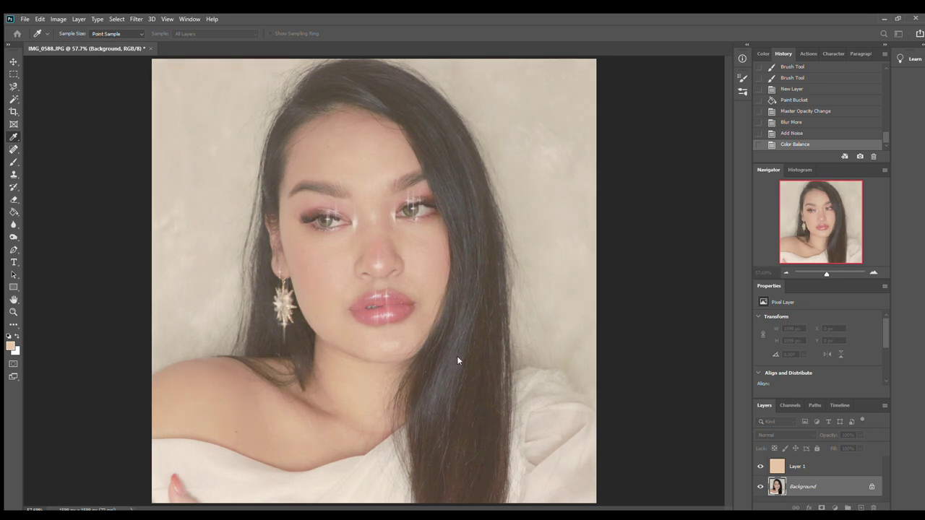
key("g")
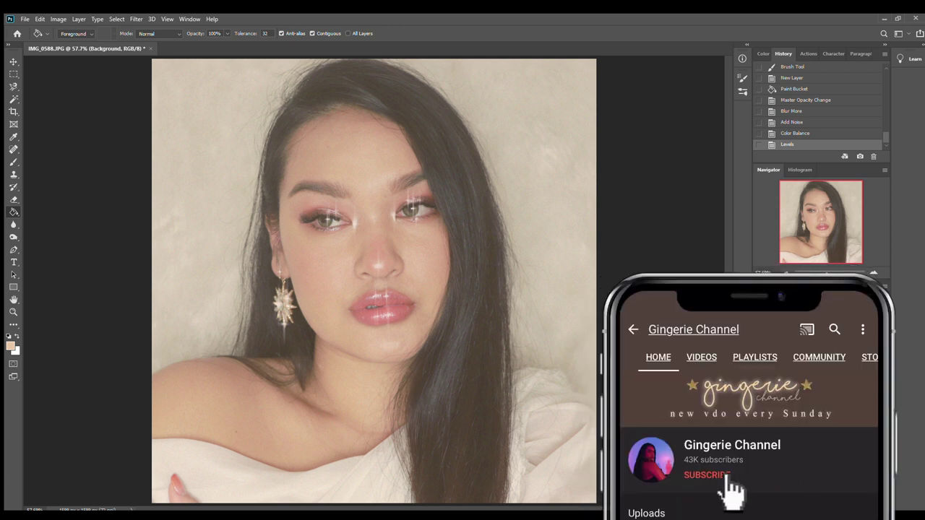
key("h")
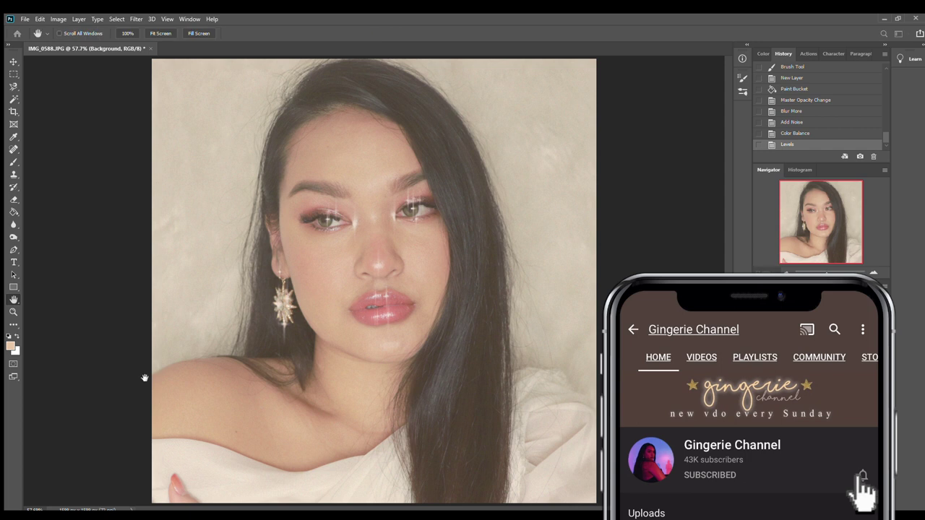